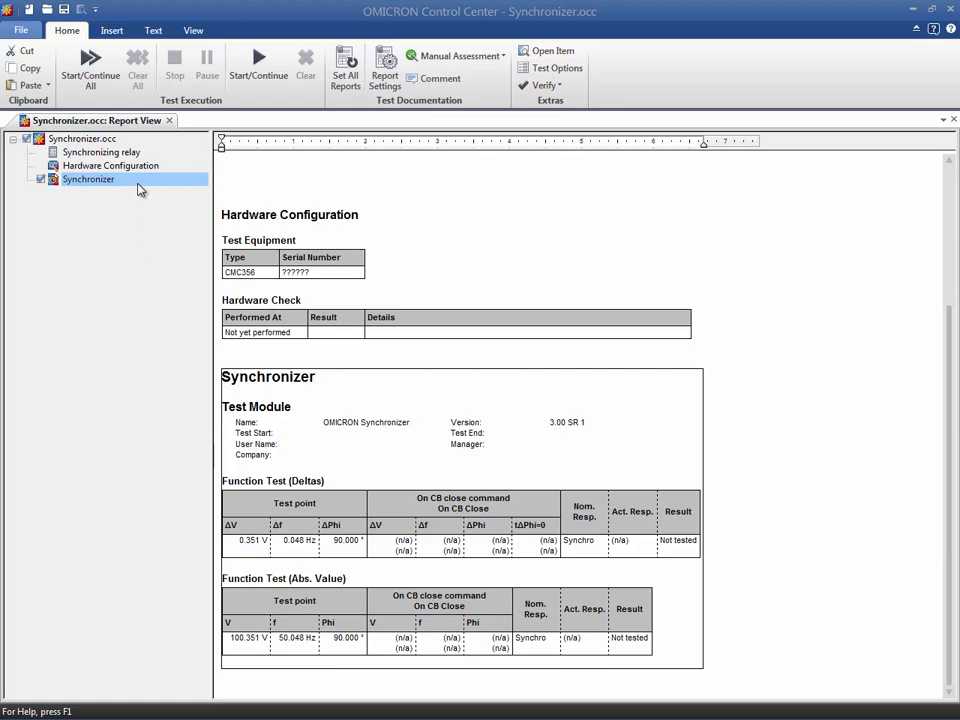
Step: Open the Synchronizer test module and enlarge the Synchronoscope over the collapsed Sync View
double_click(136, 181)
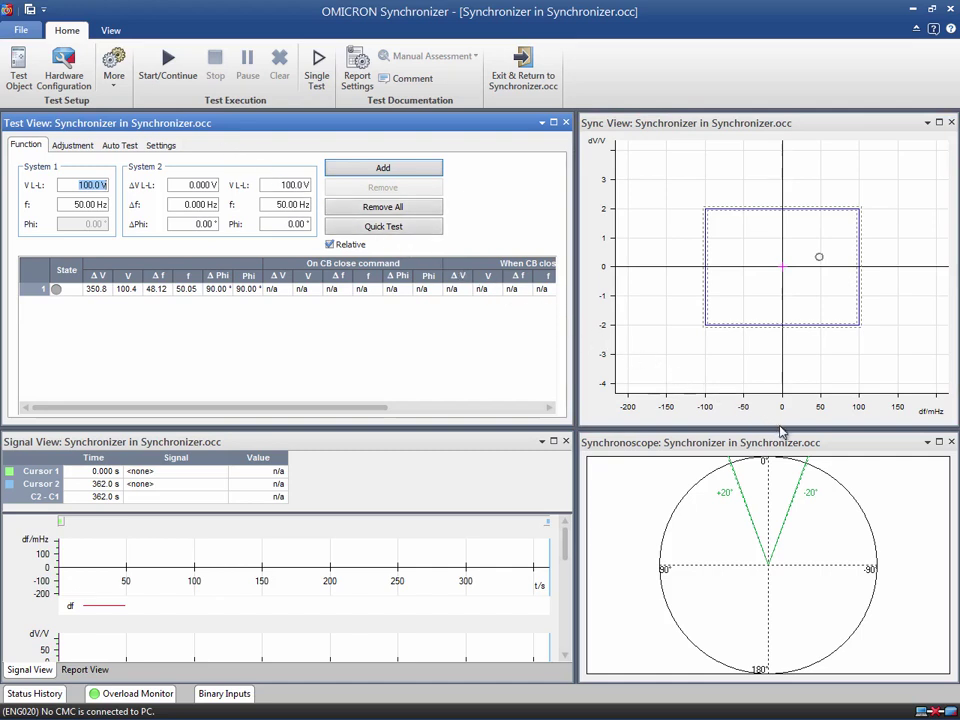
drag(762, 430, 748, 130)
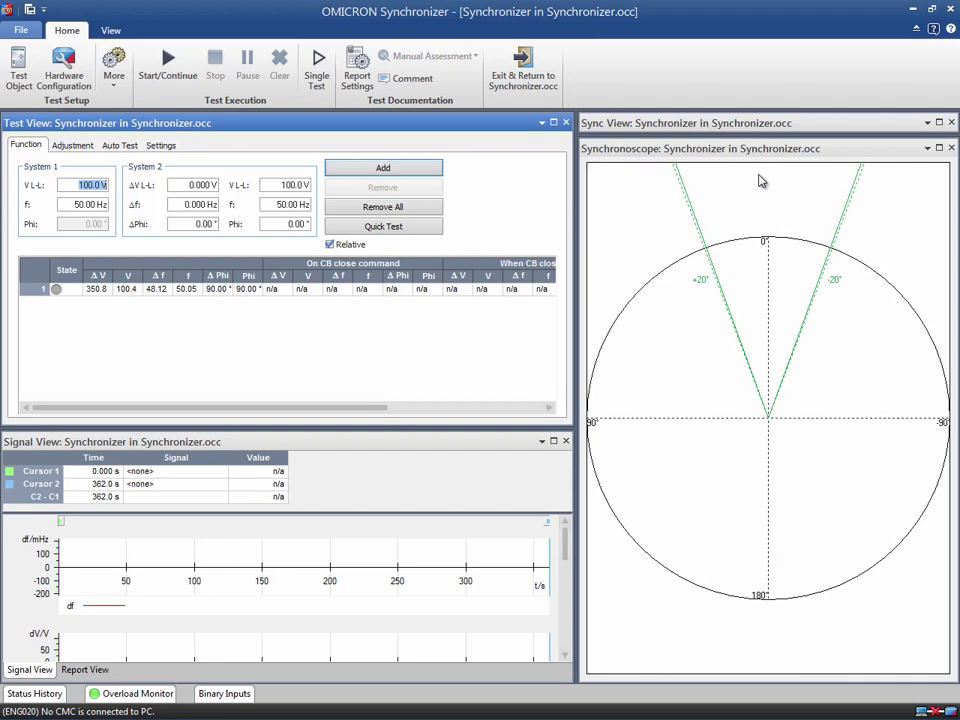
Step: Run the single function test point with F5, then clear its results with Ctrl+Delete
click(760, 181)
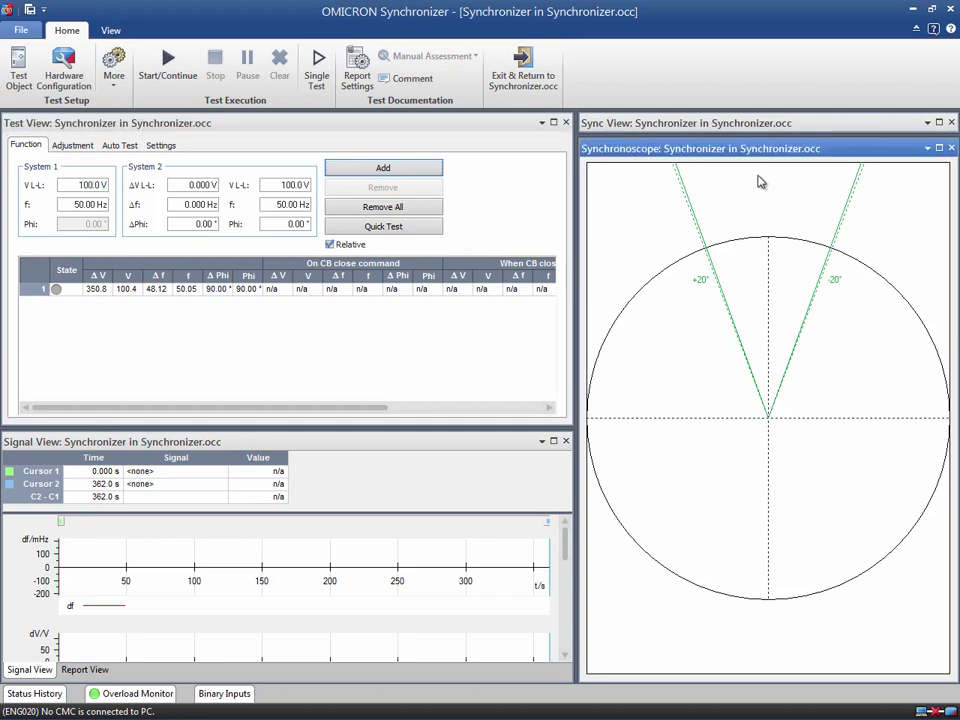
key(F5)
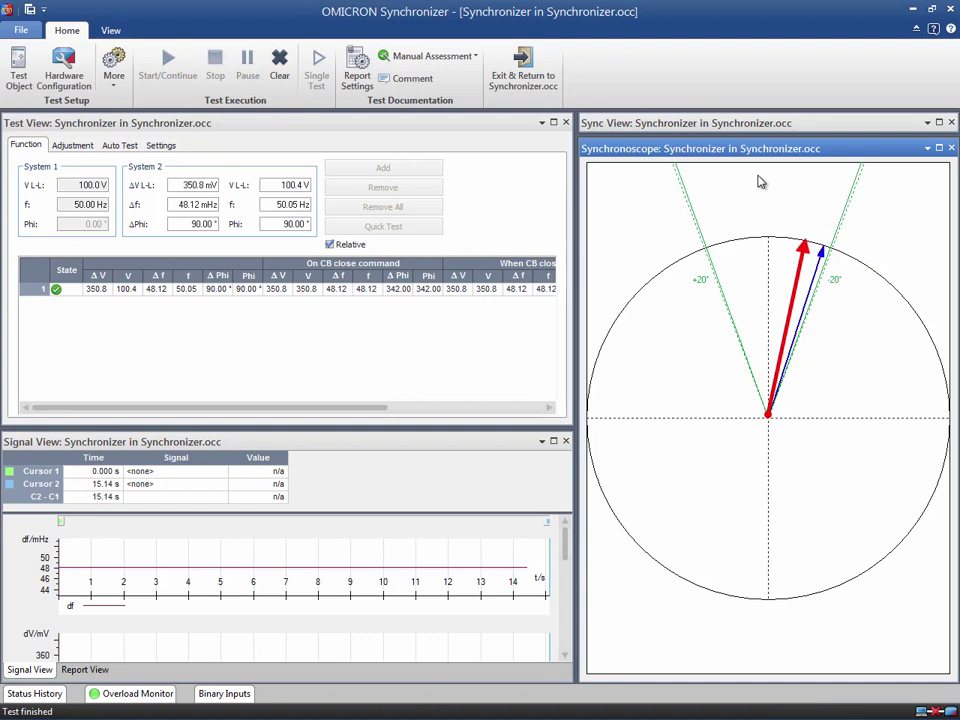
key(ctrl+Delete)
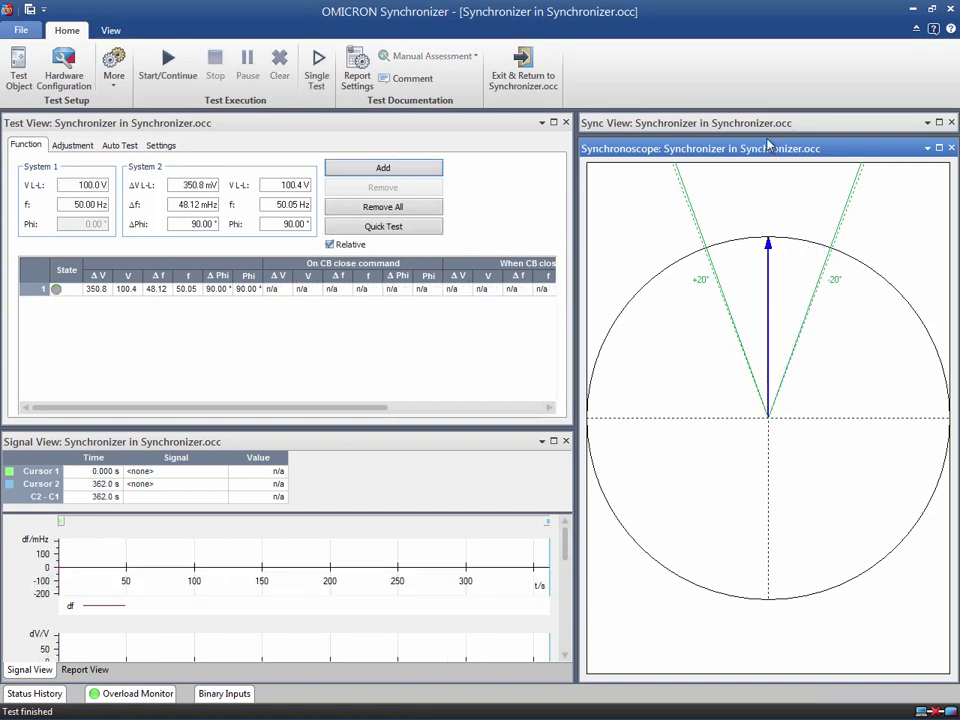
Step: Dock the Synchronoscope below Sync View, check the Report View, then return to Signal View
drag(768, 146, 765, 425)
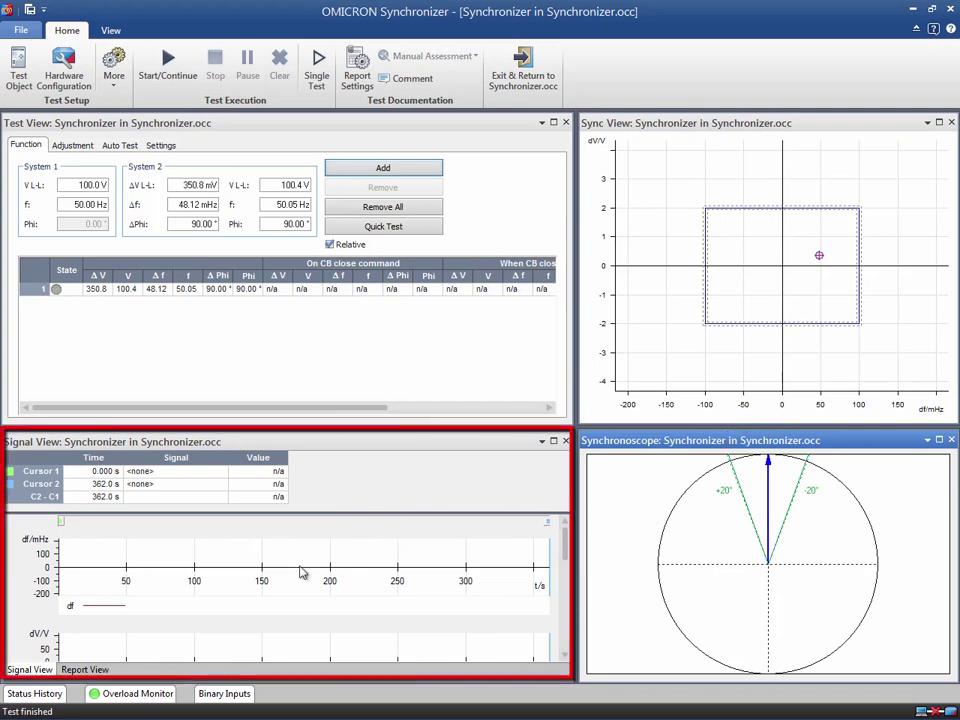
click(80, 670)
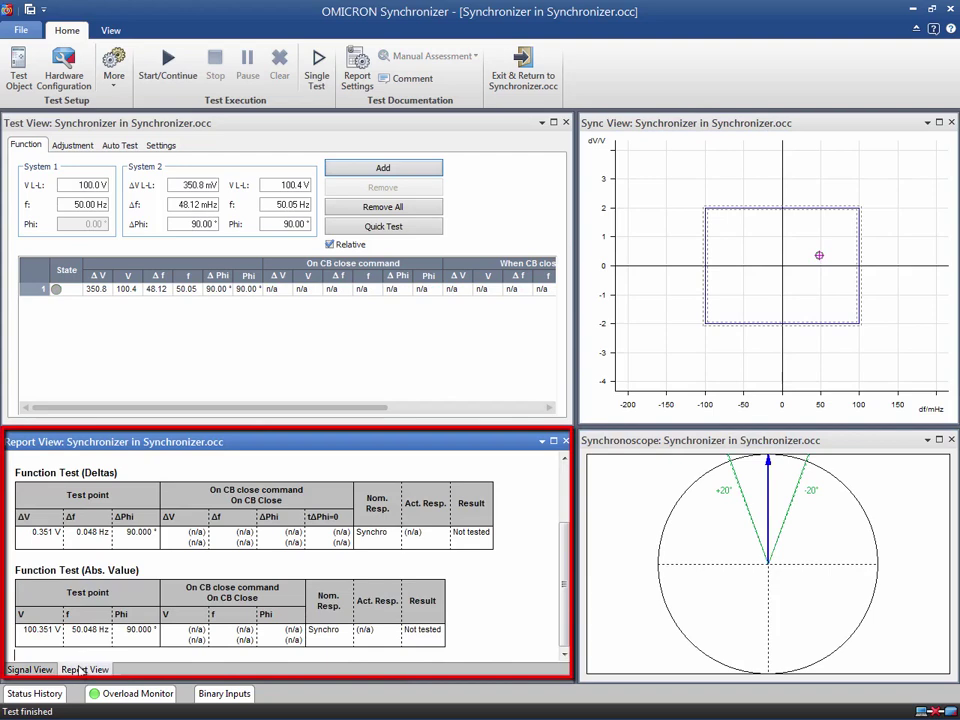
scroll(80, 647, up, 3)
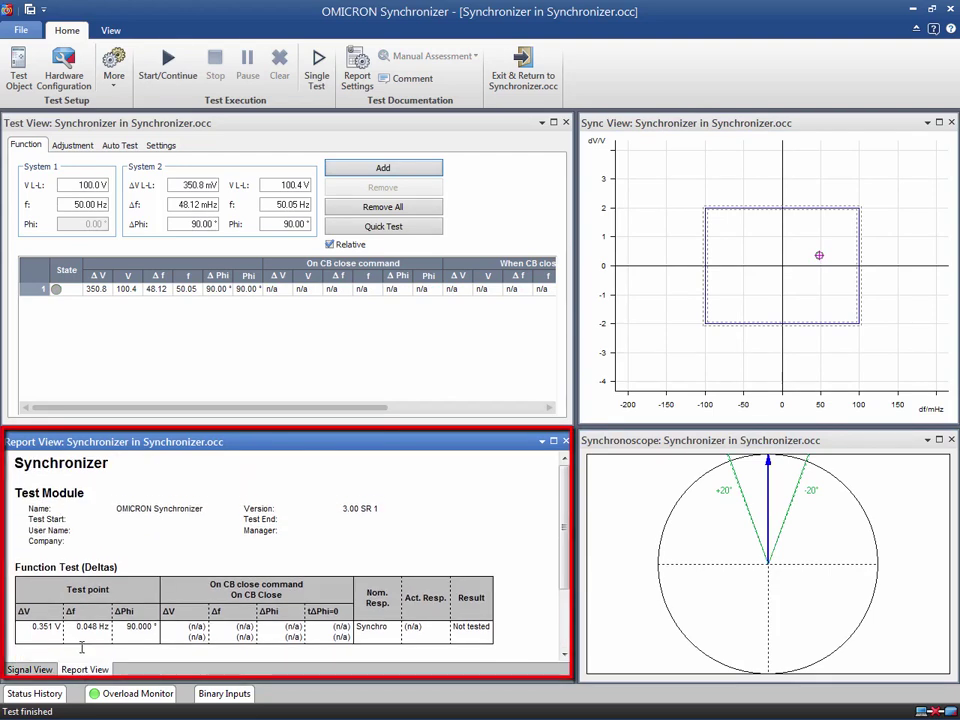
click(44, 670)
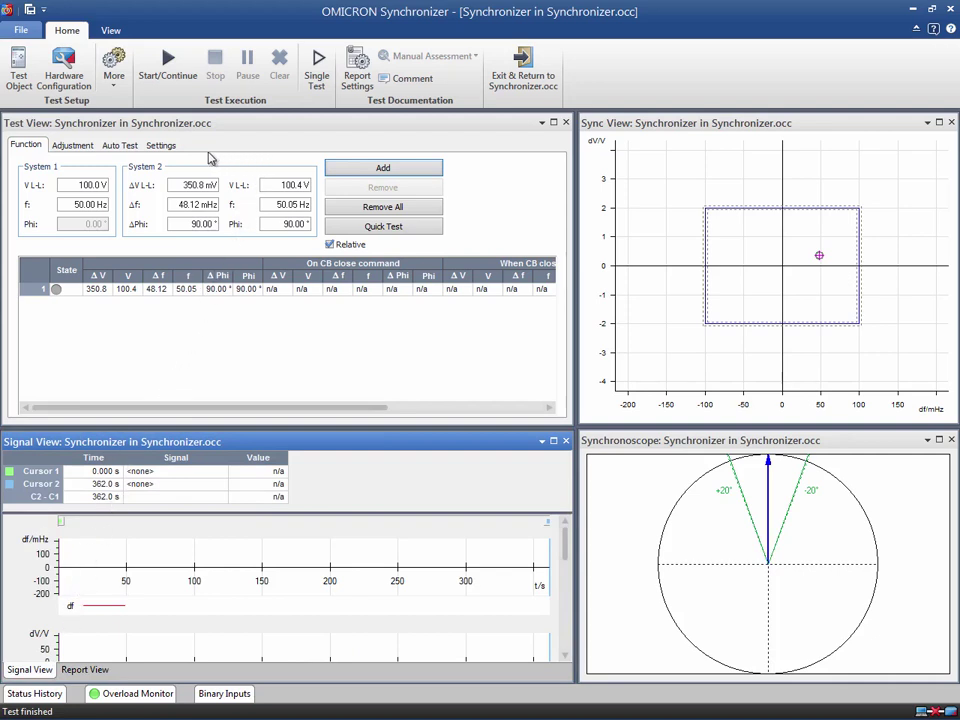
Step: Show the Settings page: Pre-sync 1.000 s, Post-sync 600.0 ms, Max-sync 360.0 s, Delay 500.0 ms
click(162, 146)
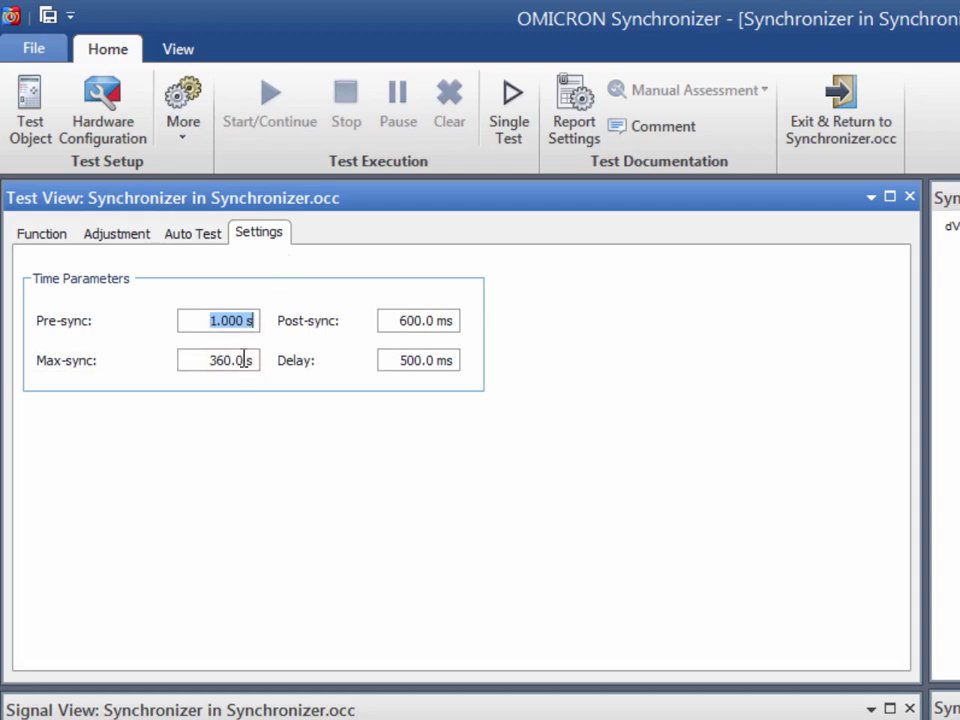
Step: Change the Max-sync time from 360 s to 60 s
drag(246, 360, 206, 364)
text(60)
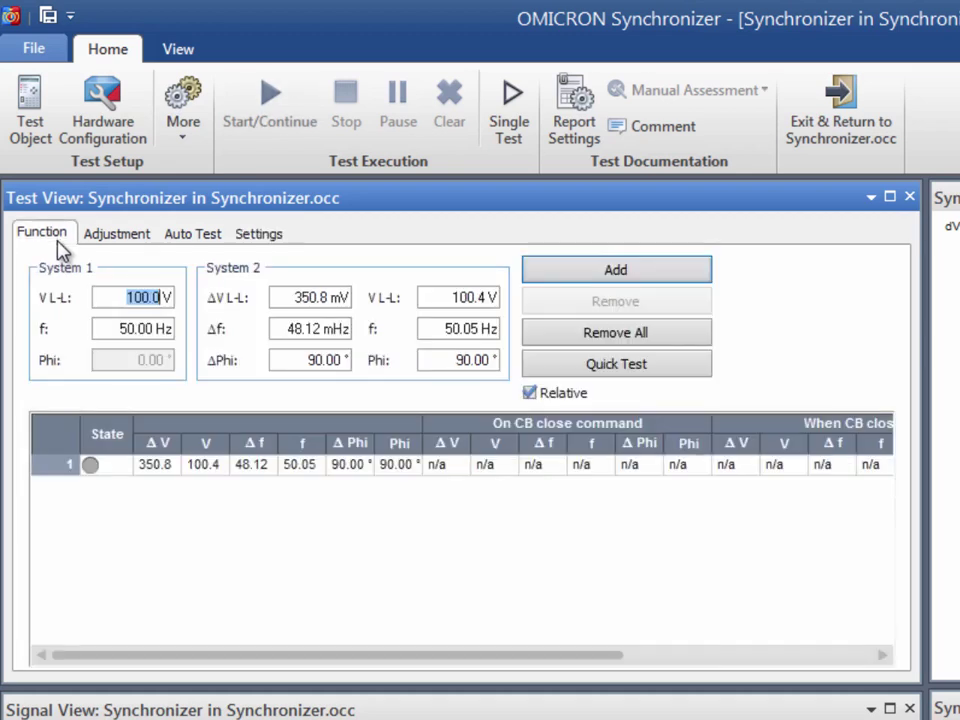
Step: Return to the Function page and remove all test points with Remove All
click(57, 242)
click(531, 336)
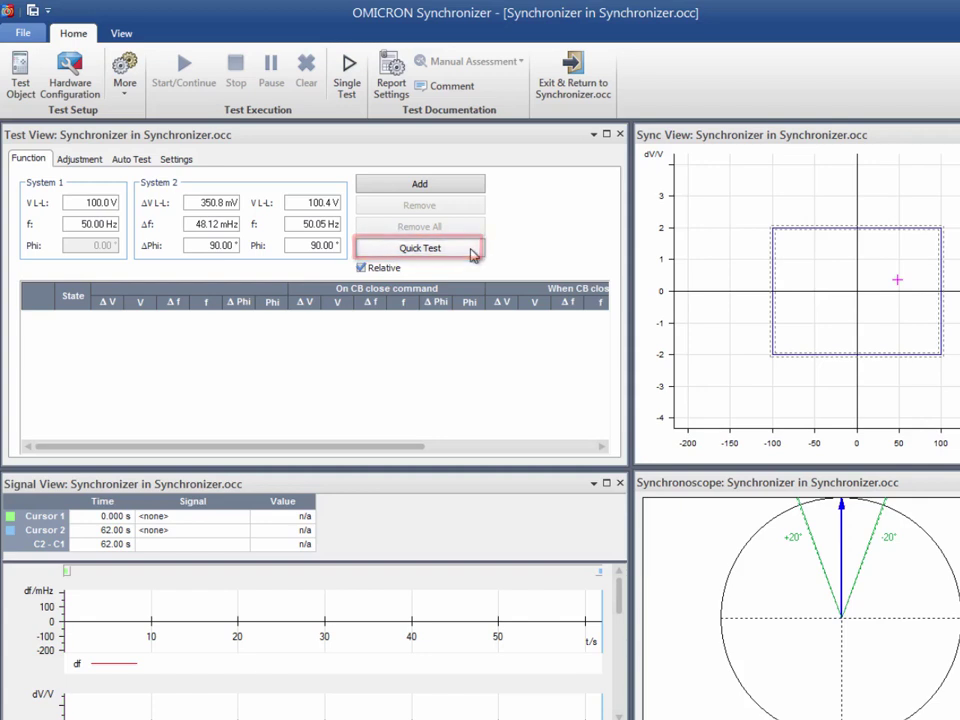
Step: Generate Quick Test sync-window points, then add a copy of row 3 with System 2 Δf 0.05 Hz
click(471, 251)
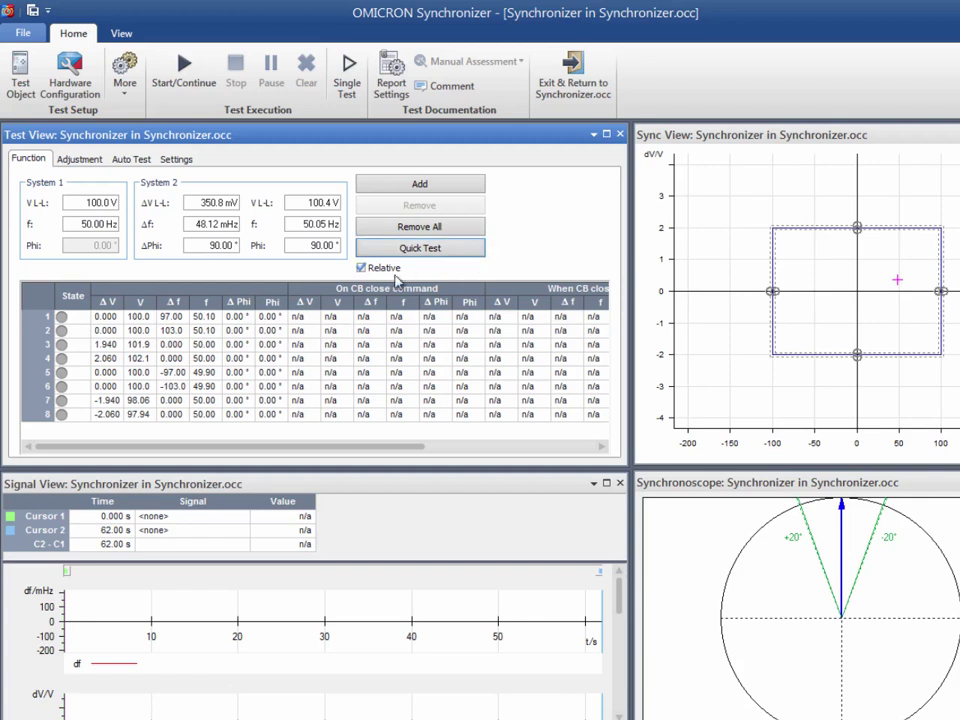
click(45, 344)
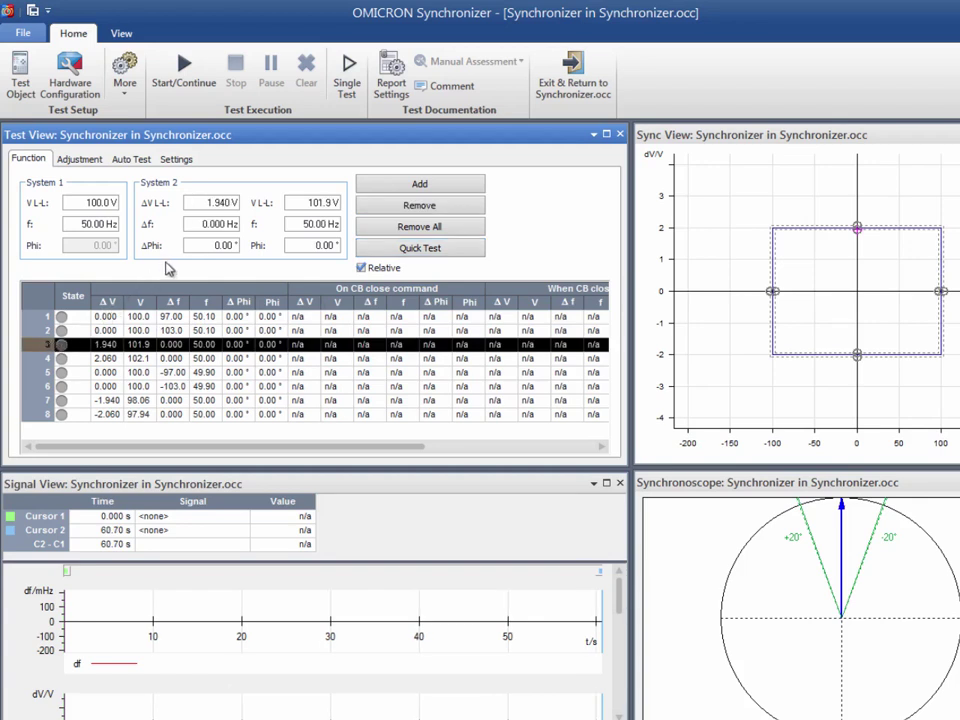
drag(219, 226, 198, 226)
text(0.05)
click(375, 185)
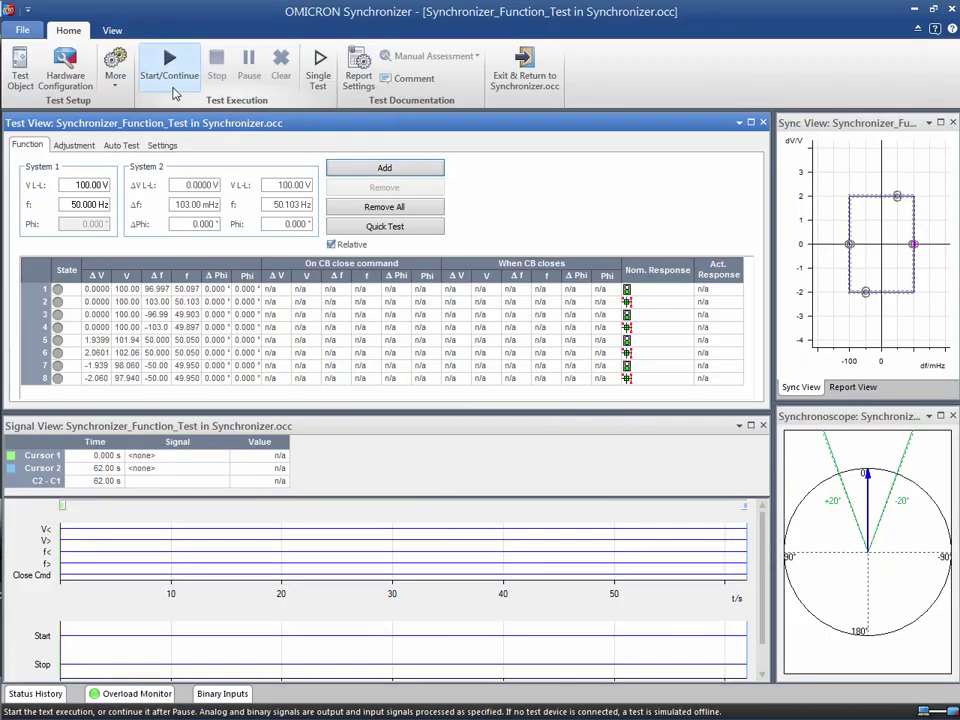
Step: Run the eight-point function test with Start/Continue
click(173, 90)
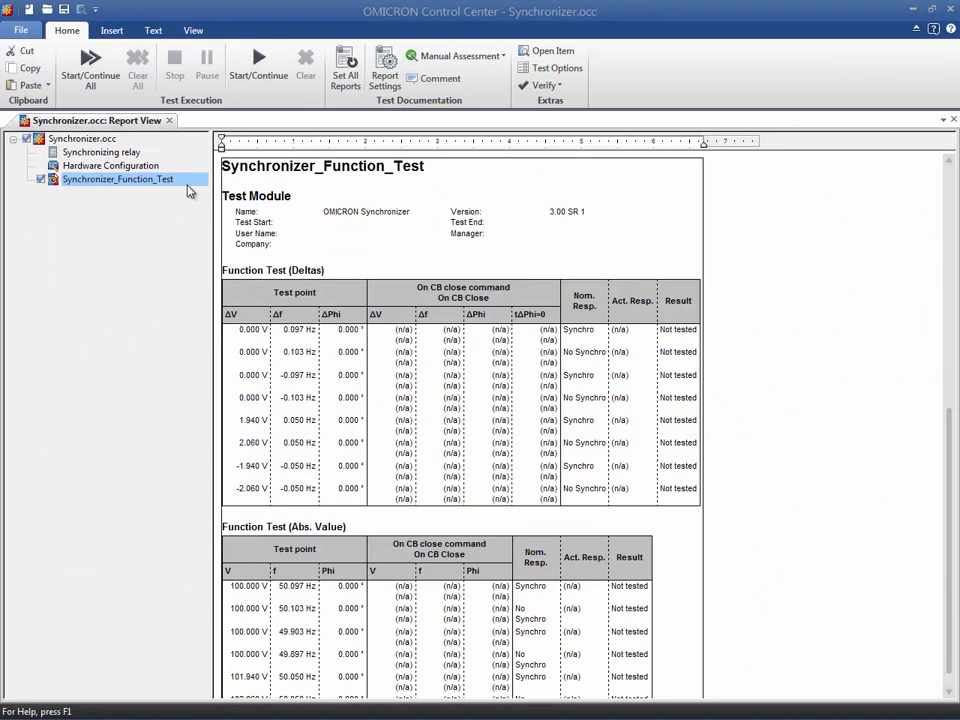
Step: Copy and paste Synchronizer_Function_Test, then select the pasted duplicate
right_click(191, 184)
click(195, 209)
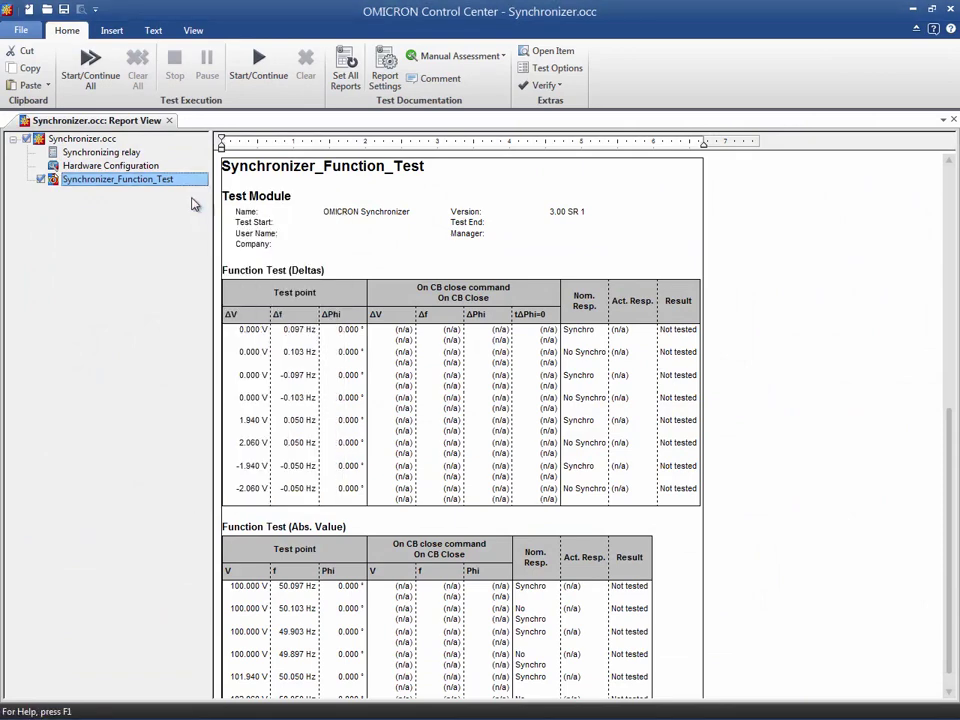
right_click(193, 185)
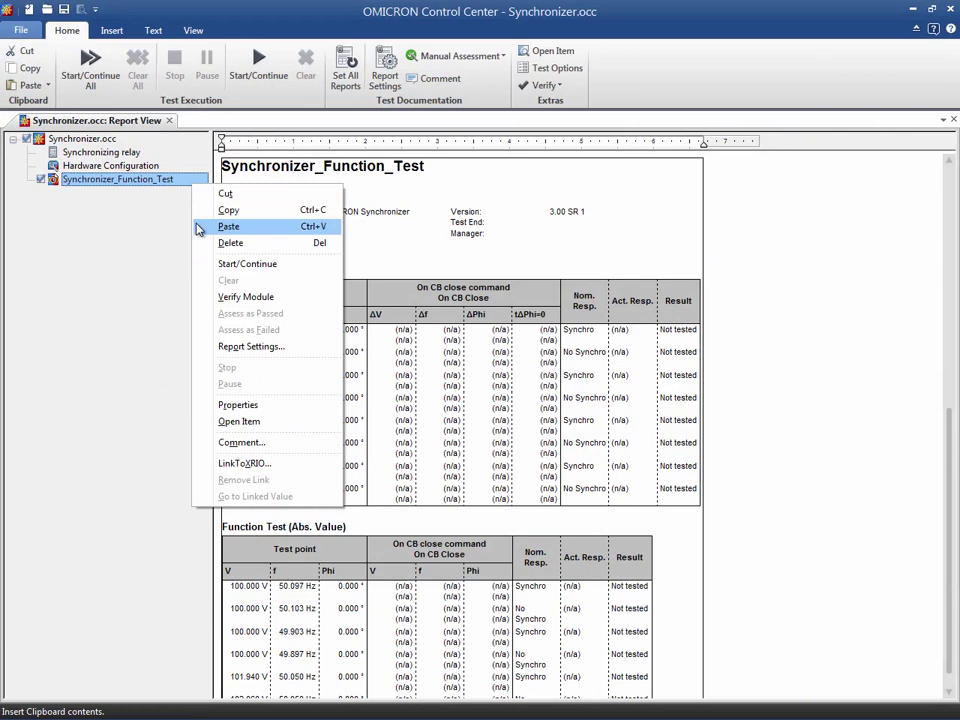
click(197, 224)
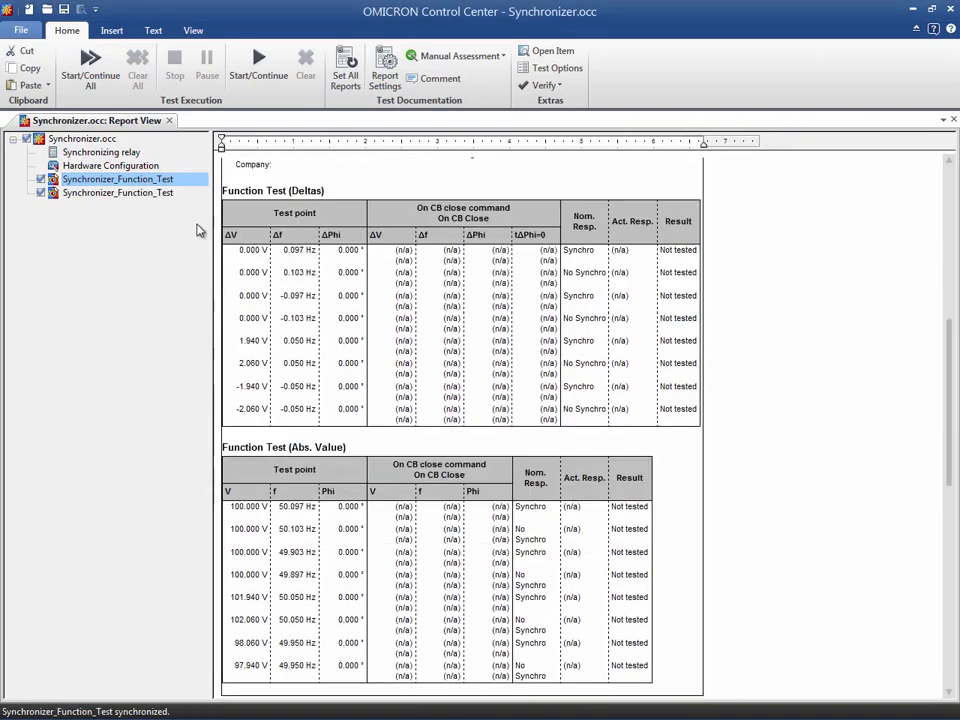
click(186, 197)
right_click(186, 197)
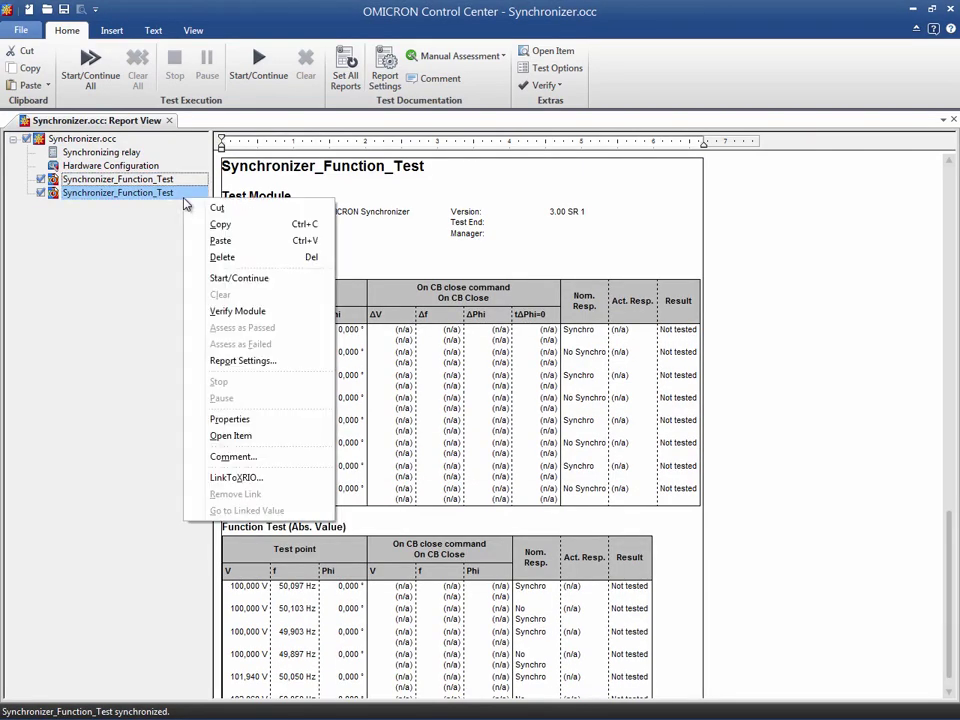
Step: Retitle the second test in Properties to Synchronizer_Adjustment_Test
click(196, 418)
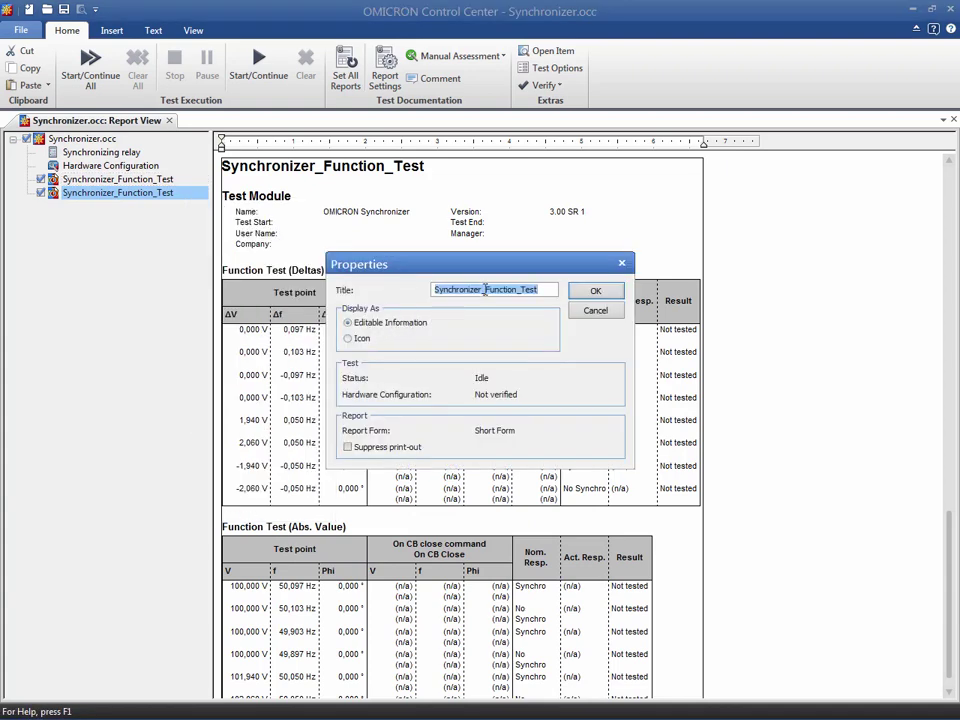
drag(485, 289, 510, 268)
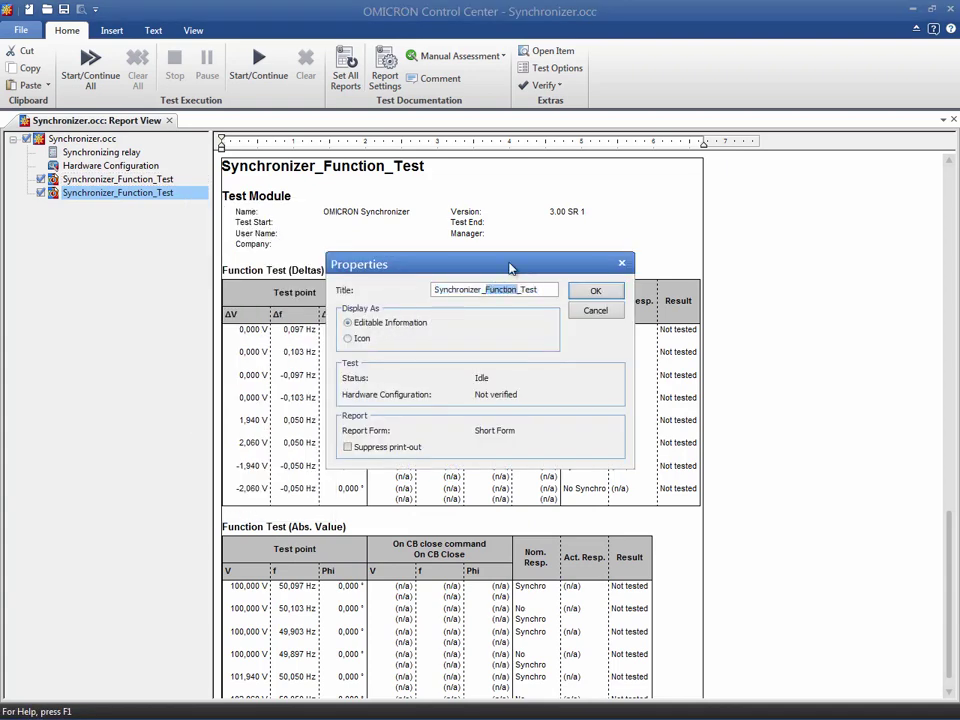
text(Adjustment)
click(601, 290)
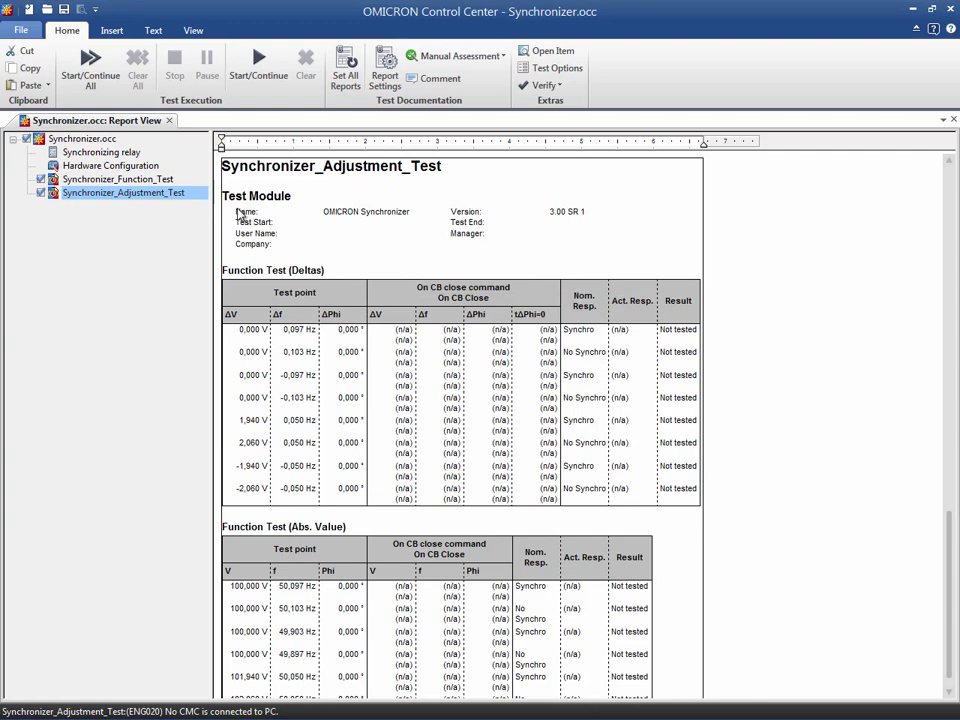
Step: Open Synchronizer_Adjustment_Test, remove all its test points and show the Adjustment settings
double_click(165, 193)
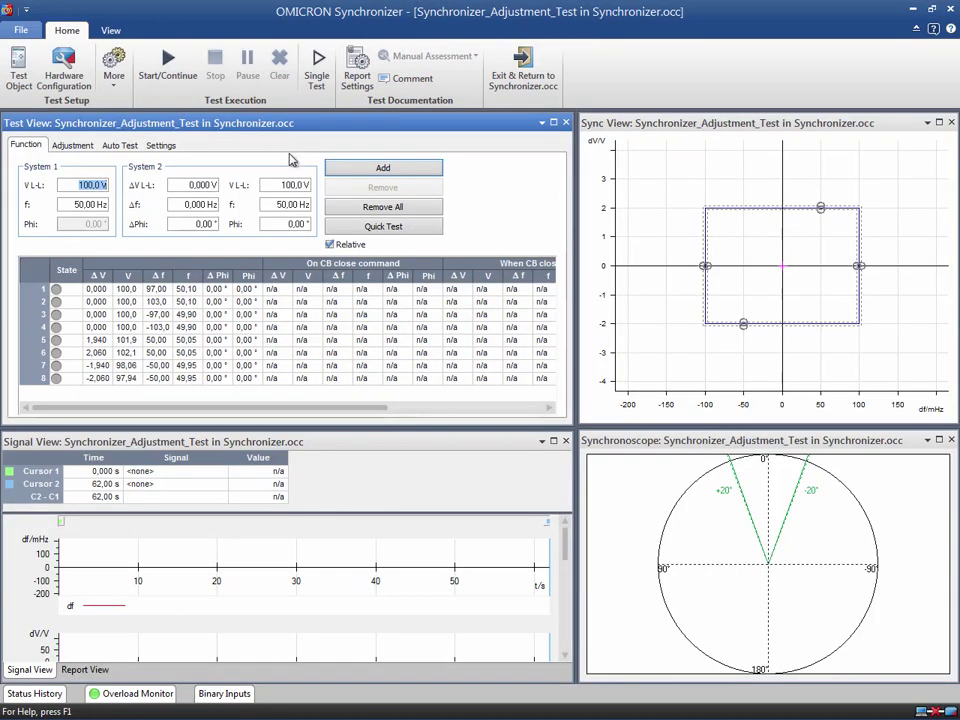
click(335, 207)
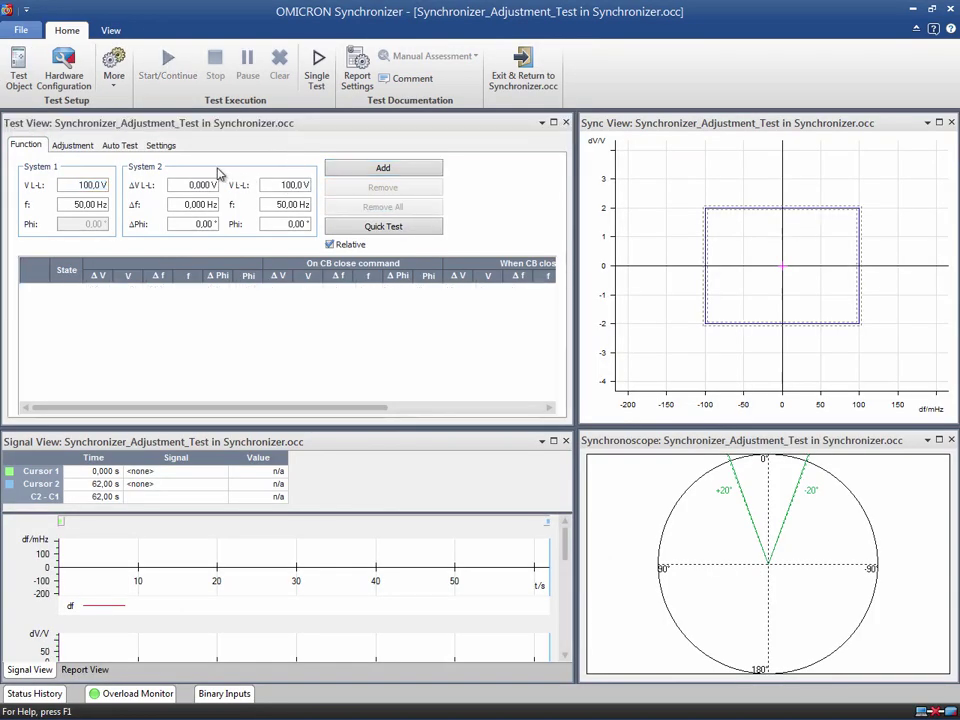
click(95, 147)
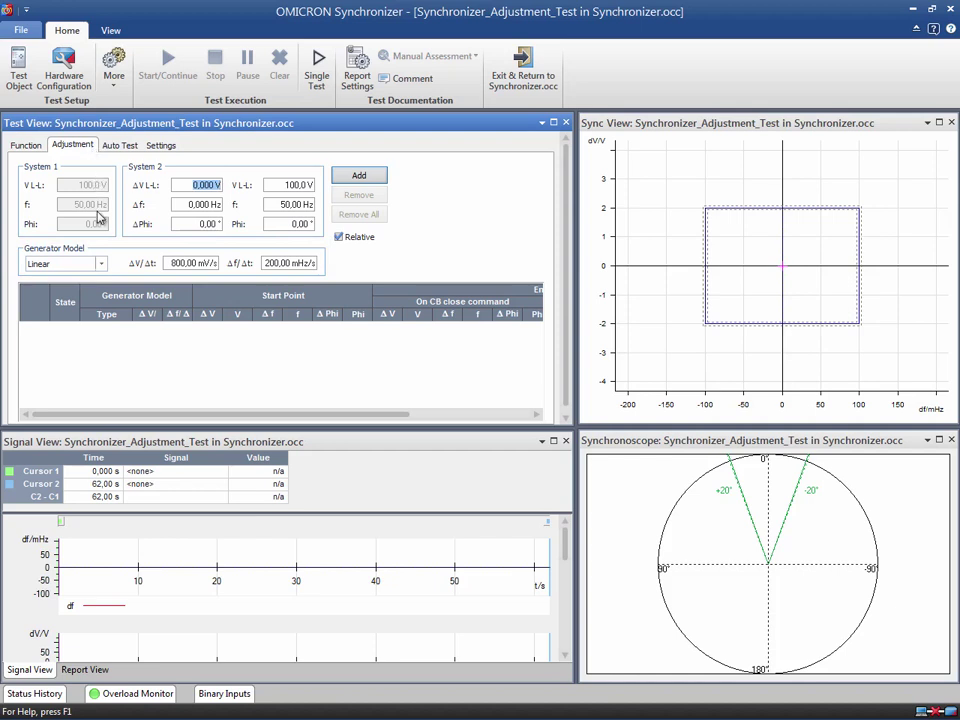
Step: Leave the generator model on Linear and enter ramps of ΔV/Δt 4 V/s and Δf/Δt 150 mHz/s
click(100, 264)
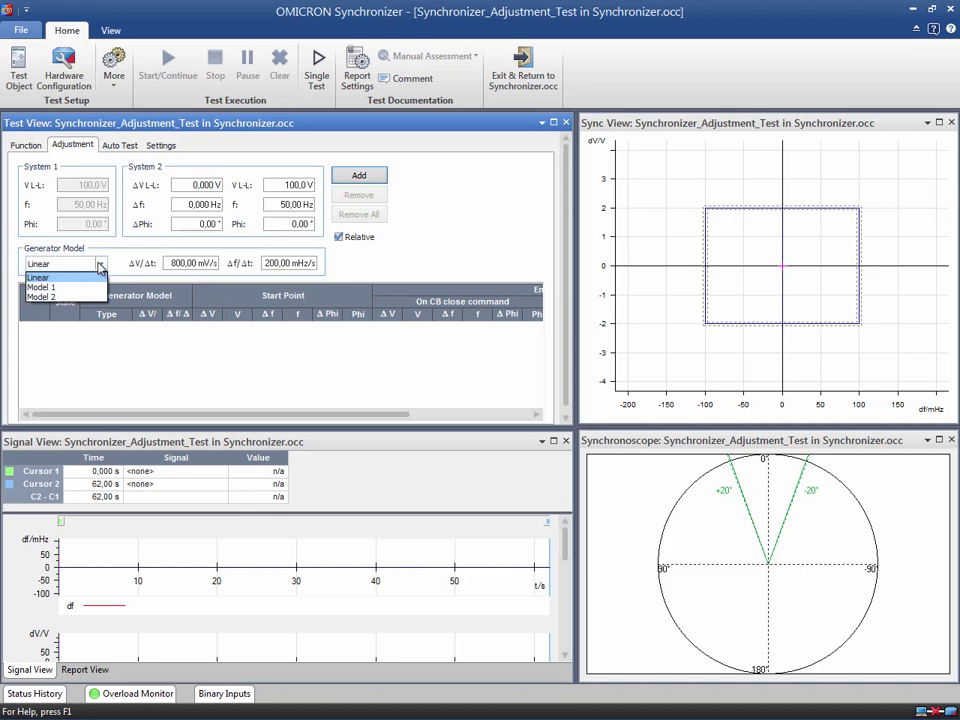
click(100, 265)
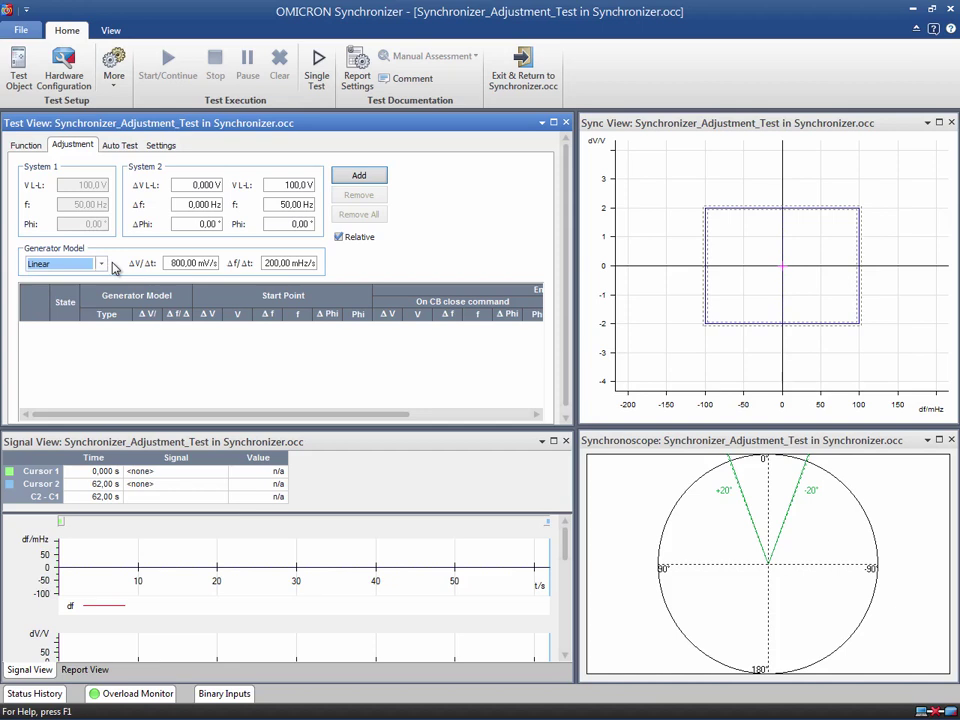
click(172, 261)
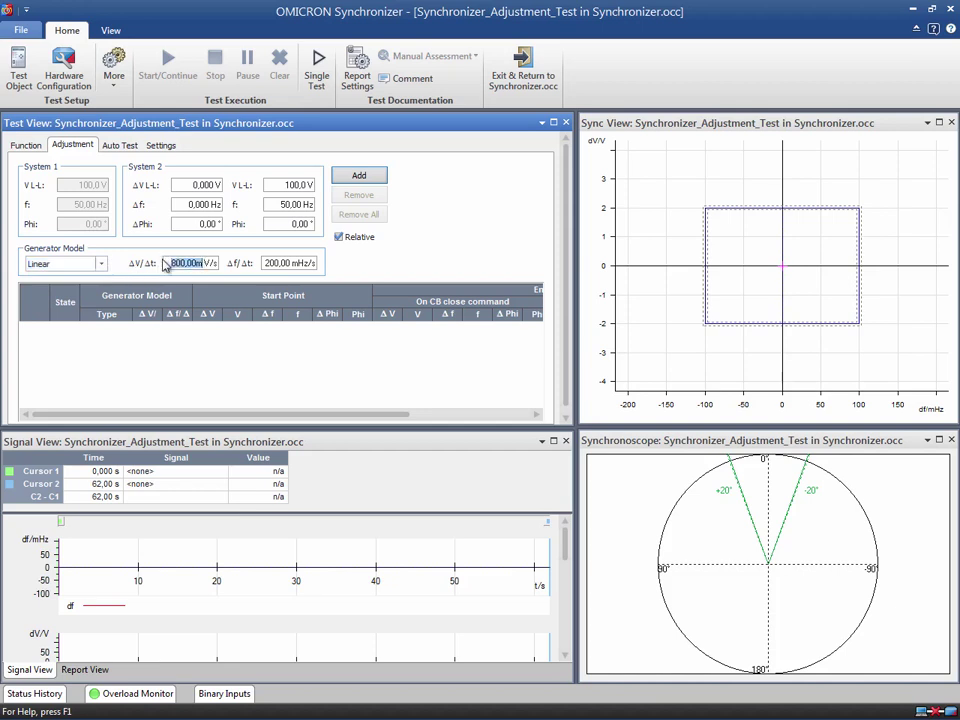
text(4)
click(268, 262)
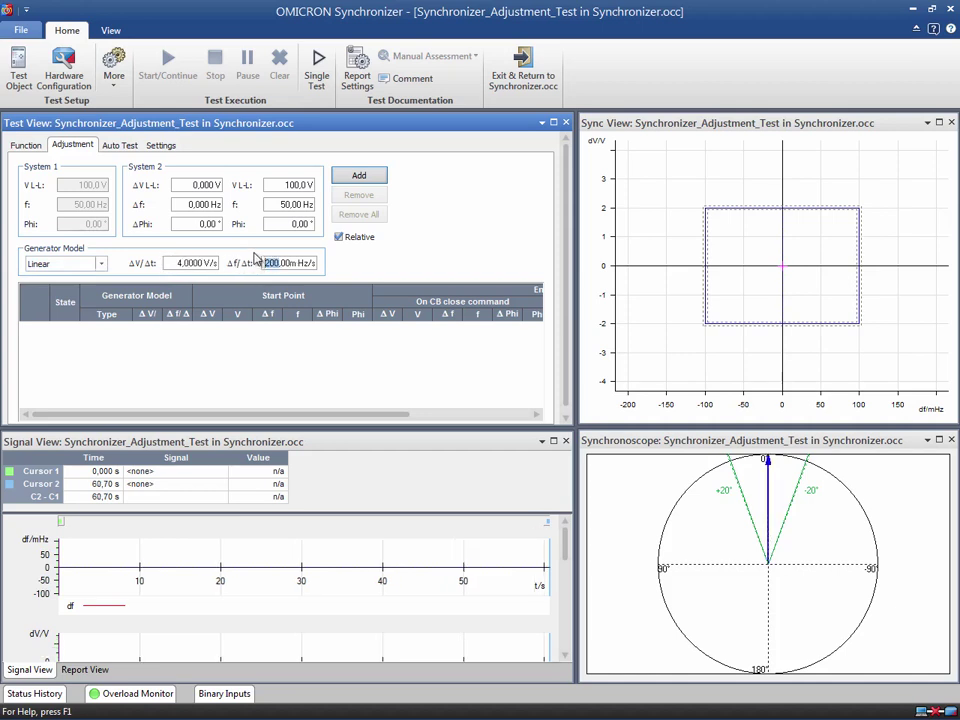
text(150)
Step: In Sync View, add test points above, right of, below and left of the sync window
right_click(821, 190)
click(828, 211)
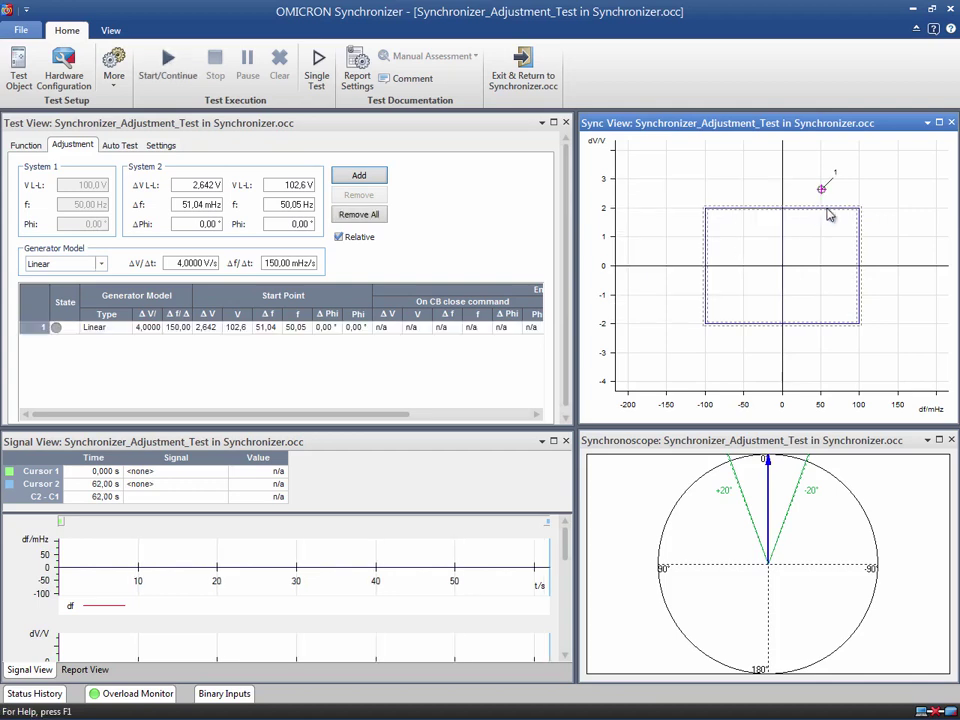
right_click(891, 214)
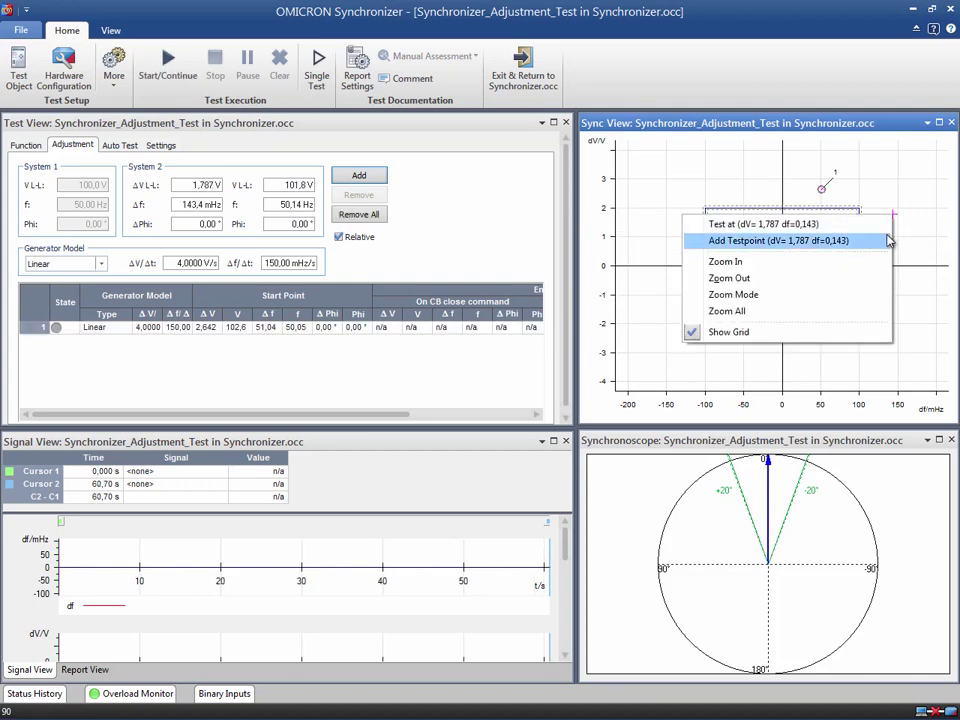
click(886, 240)
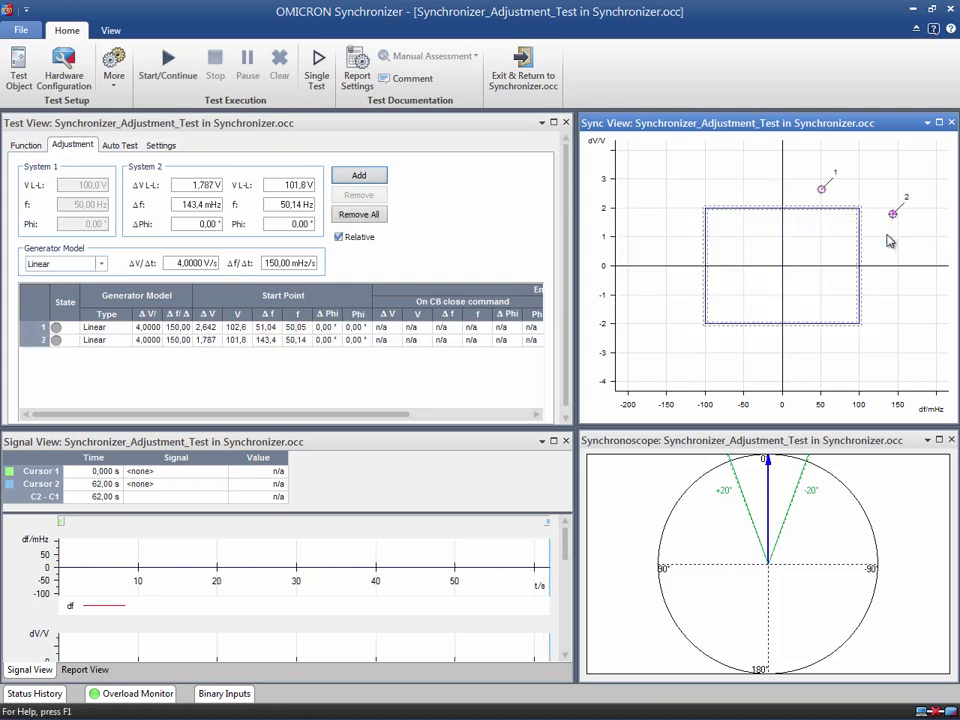
right_click(817, 345)
click(832, 366)
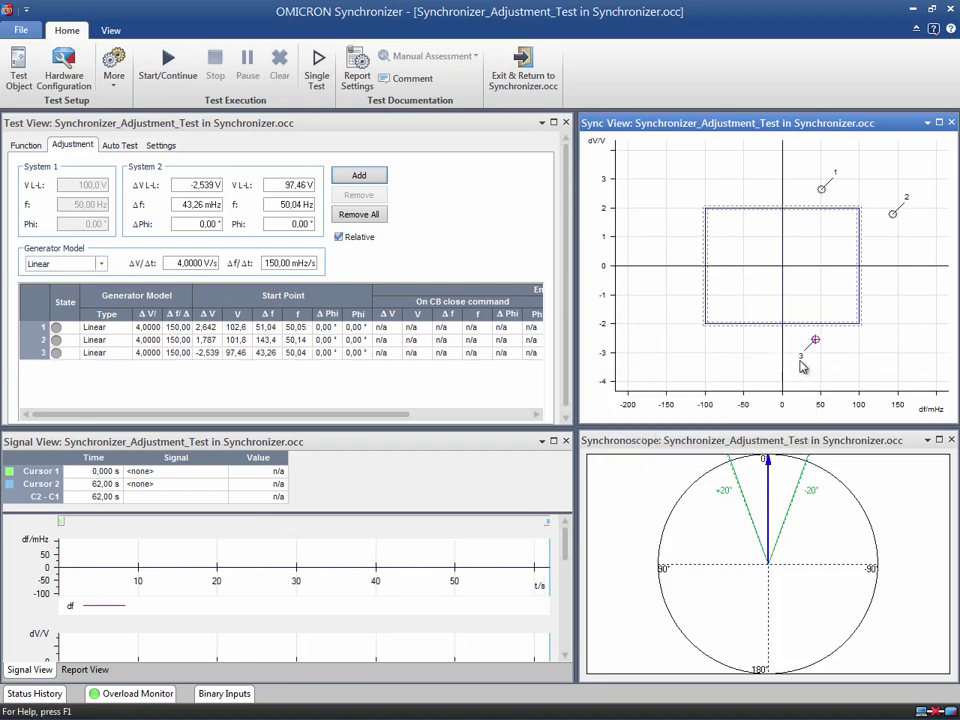
right_click(675, 252)
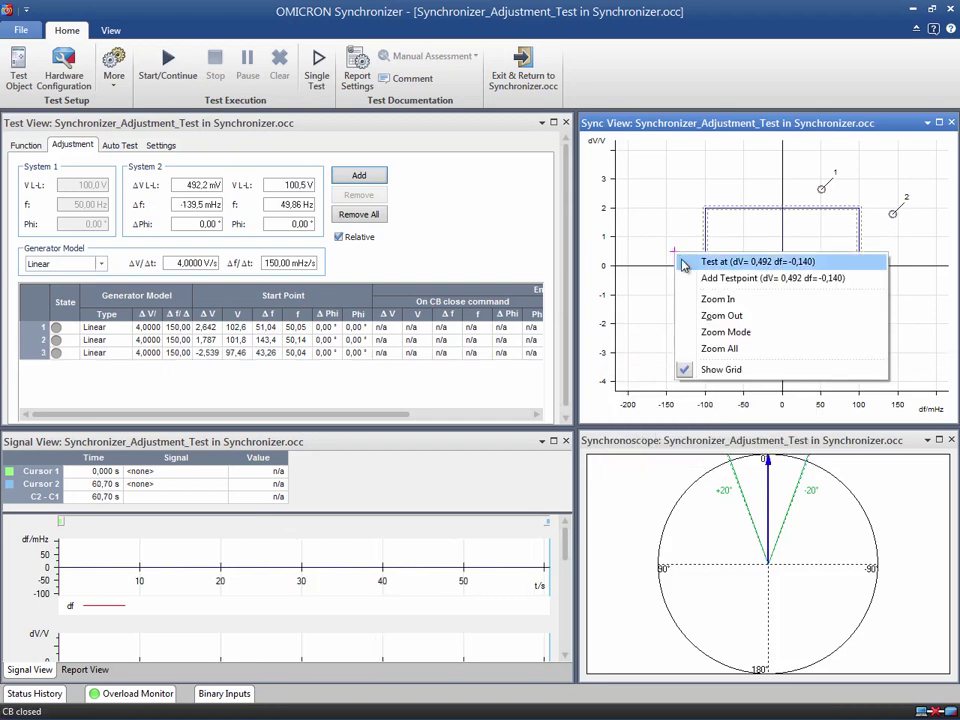
click(689, 279)
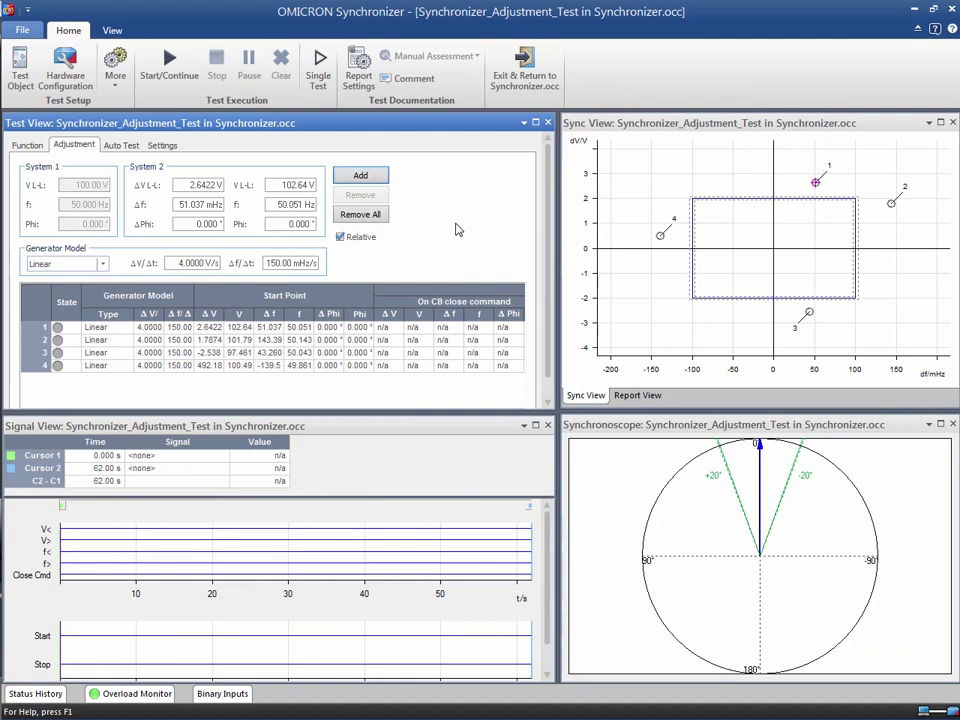
Step: Start the adjustment test with Start/Continue on the Home ribbon
click(197, 87)
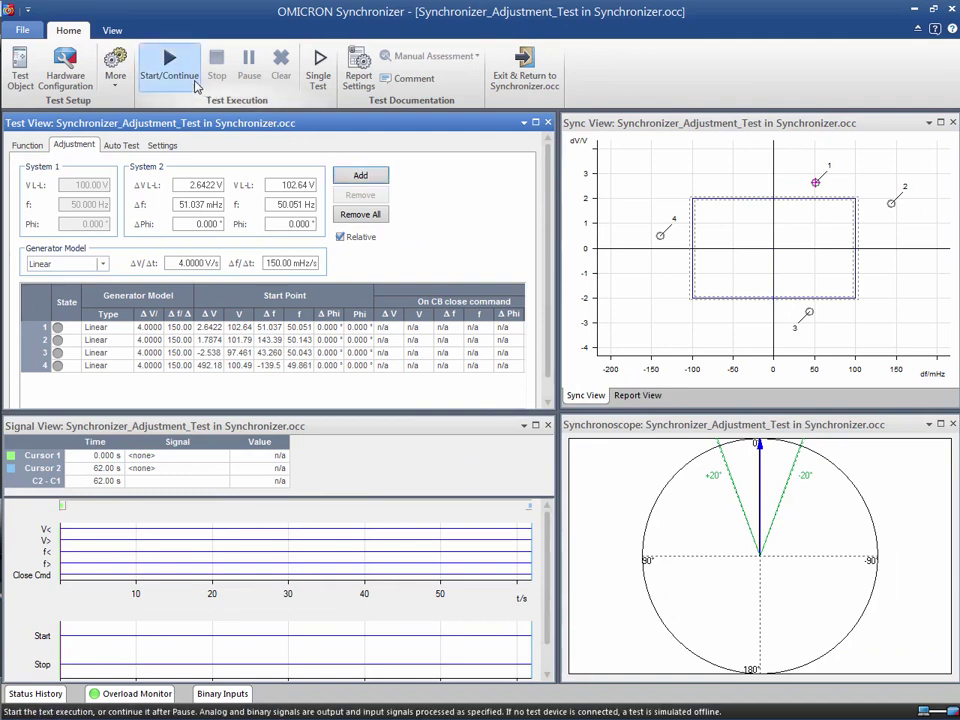